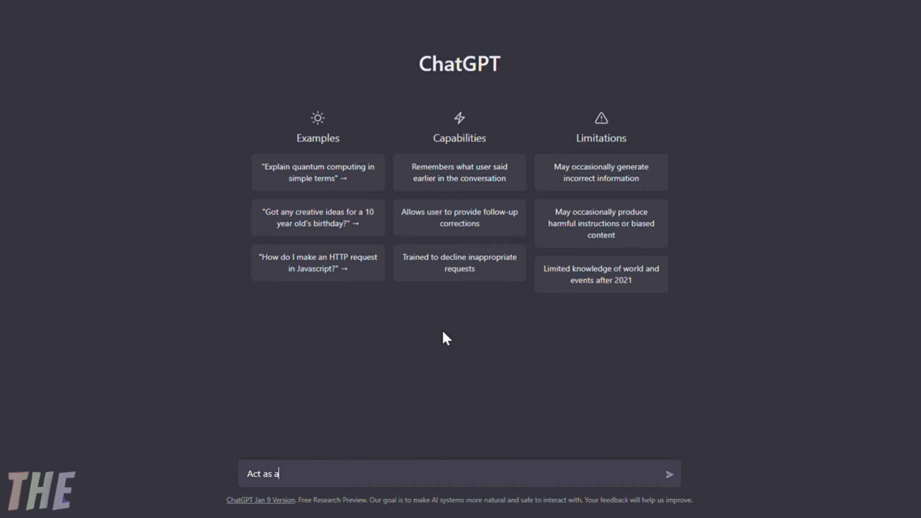
{"action": "type", "text": "r and generate the physical description of fictional characters along with the"}
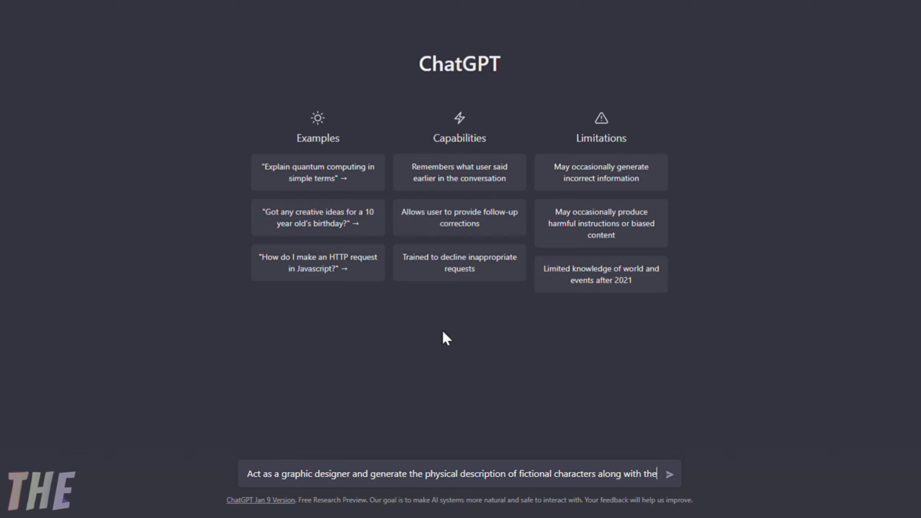
{"action": "type", "text": " description of the backgrou"}
{"action": "type", "text": "nd wallpaper"}
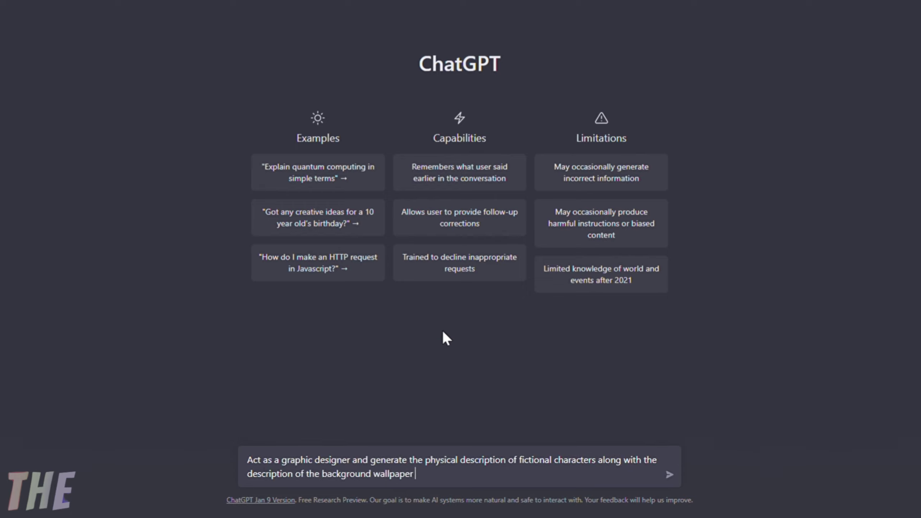
{"action": "type", "text": ". The characters belong to the following p"}
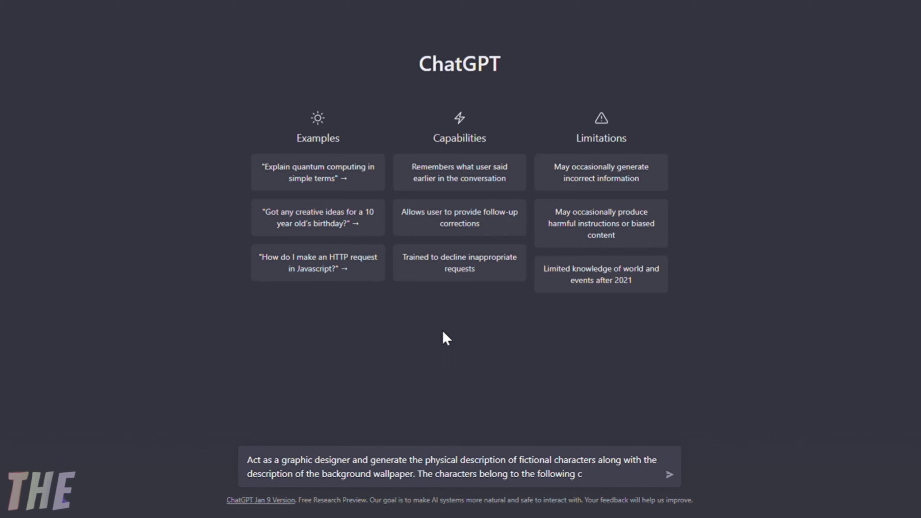
{"action": "type", "text": "rofessions."}
Ask ChatGPT to describe a Medical Doctor, Electrical Engineer, University Professor, Data Scientist and Bank Manager
{"action": "key", "text": "shift+Return"}
{"action": "type", "text": "ctor"}
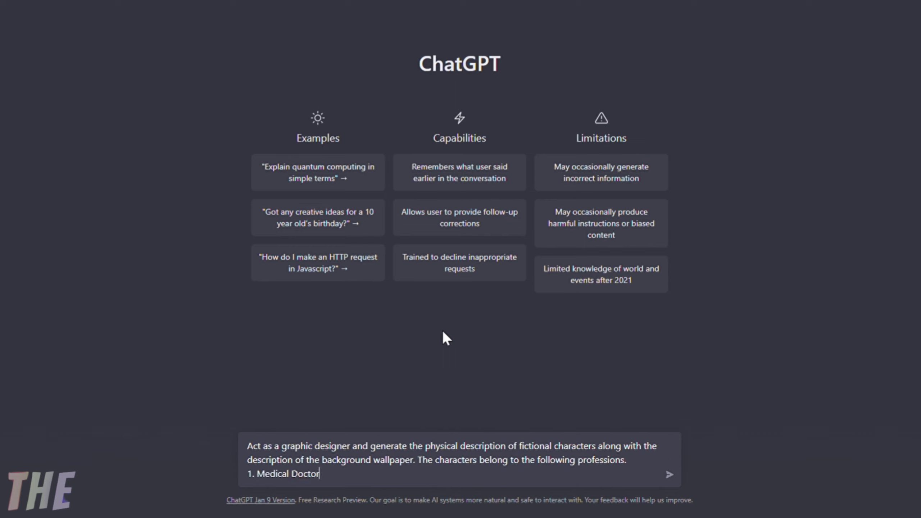
{"action": "key", "text": "shift+Return"}
{"action": "type", "text": "2. Electrical Engineer"}
{"action": "key", "text": "shift+Return"}
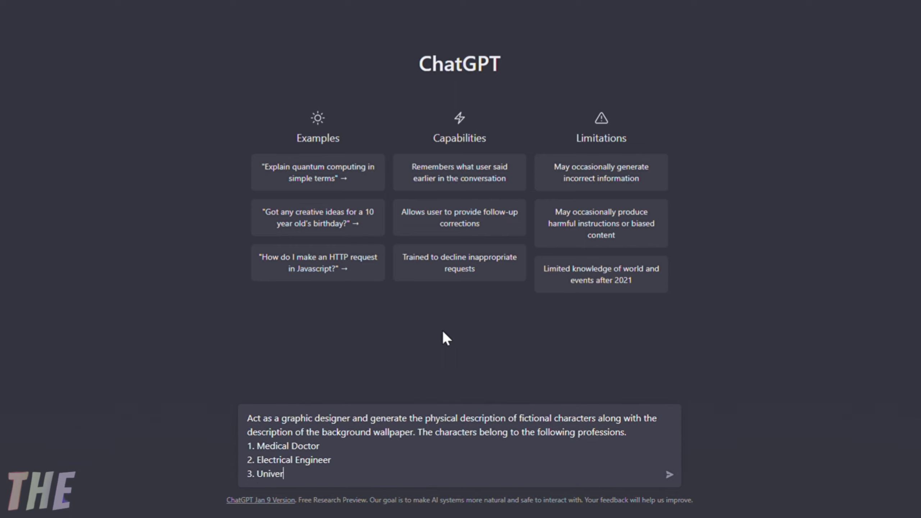
{"action": "type", "text": "sity Professor"}
{"action": "key", "text": "shift+Return"}
{"action": "type", "text": "4. Data Scientist"}
{"action": "key", "text": "shift+Return"}
{"action": "type", "text": "5. "}
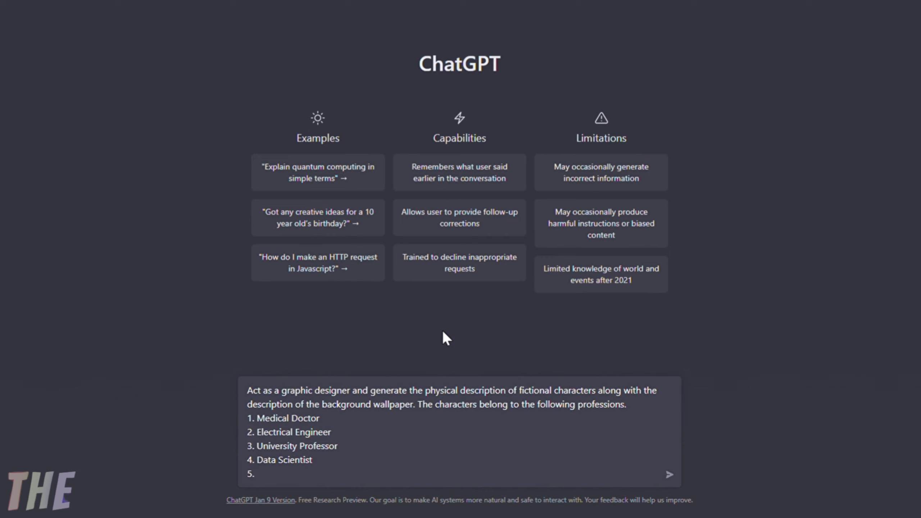
{"action": "type", "text": "Bank Manager"}
{"action": "key", "text": "Return"}
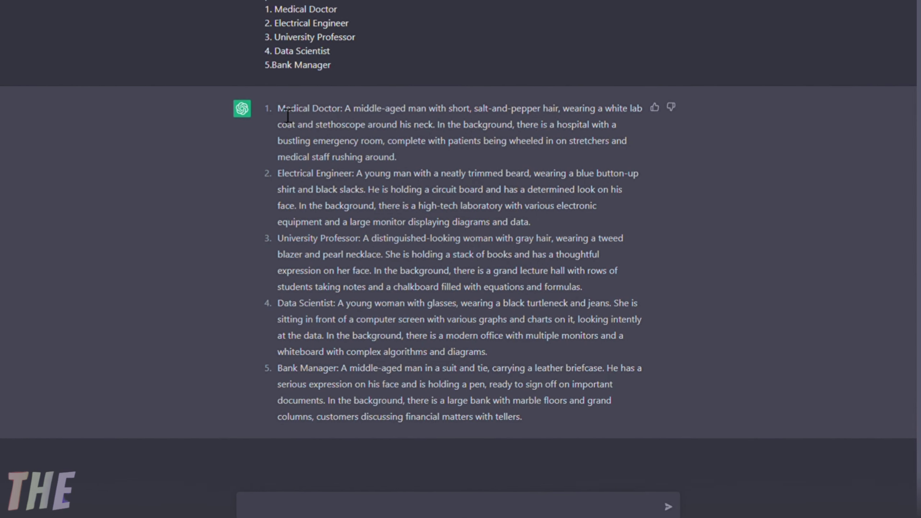
Generate a Playground AI image from the copied Medical Doctor description
{"action": "left_click_drag", "start_coordinate": [278, 108], "coordinate": [404, 158]}
{"action": "key", "text": "ctrl+c"}
{"action": "left_click", "coordinate": [384, 140]}
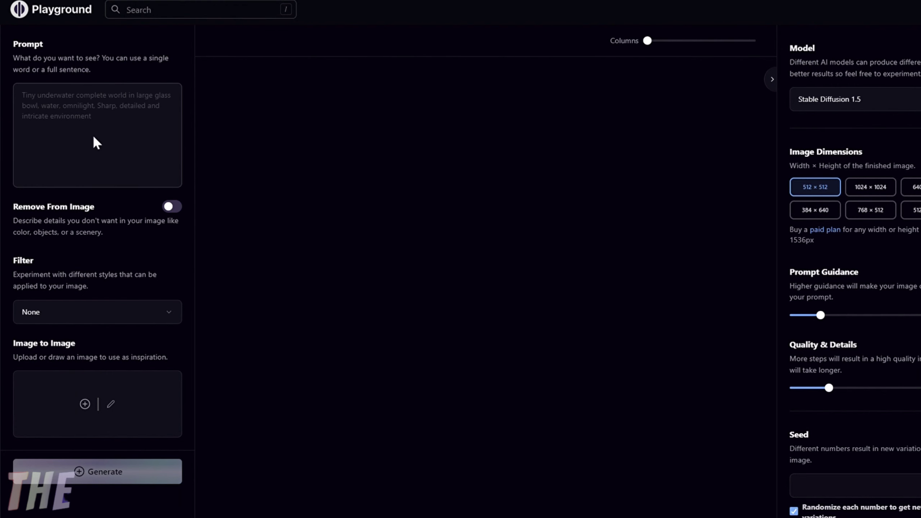
{"action": "left_click", "coordinate": [97, 142]}
{"action": "key", "text": "ctrl+v"}
{"action": "left_click", "coordinate": [112, 479]}
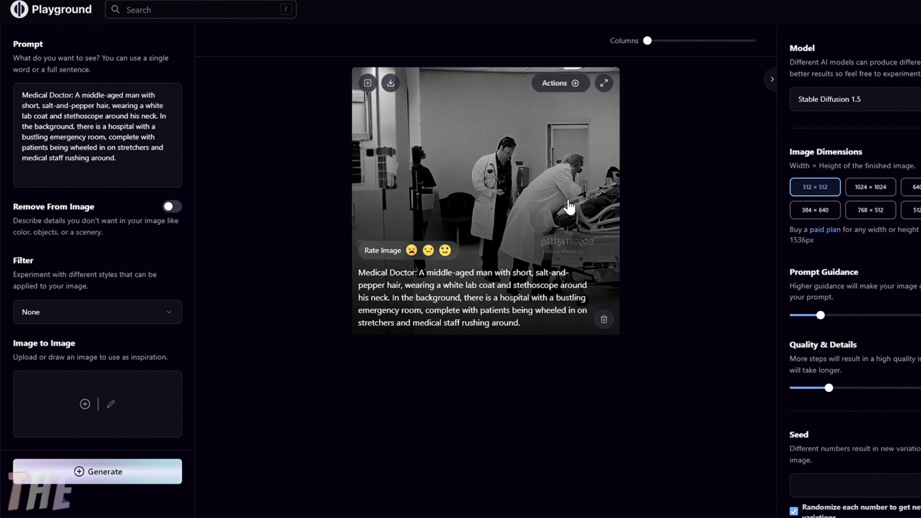
Reuse the hospital image's seed 485033279 and set the output size to 1024 × 1024
{"action": "left_click", "coordinate": [573, 85]}
{"action": "left_click", "coordinate": [578, 177]}
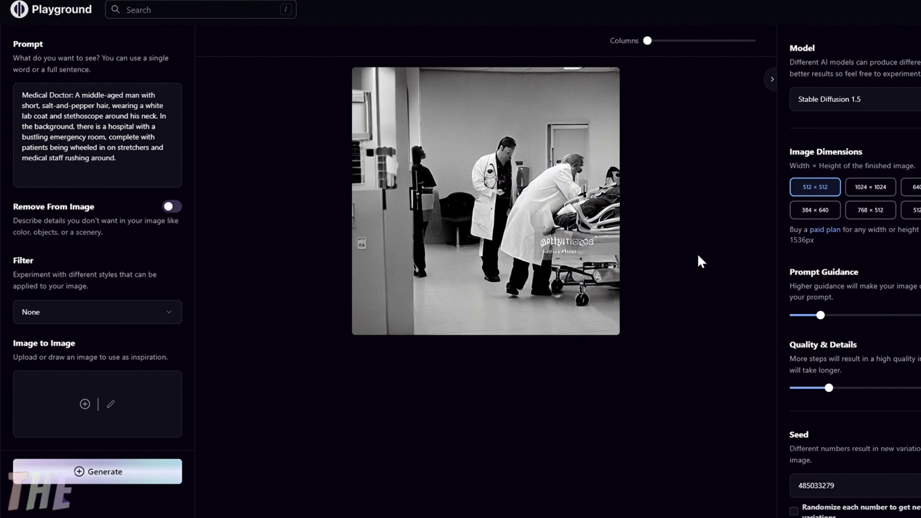
{"action": "left_click", "coordinate": [872, 186]}
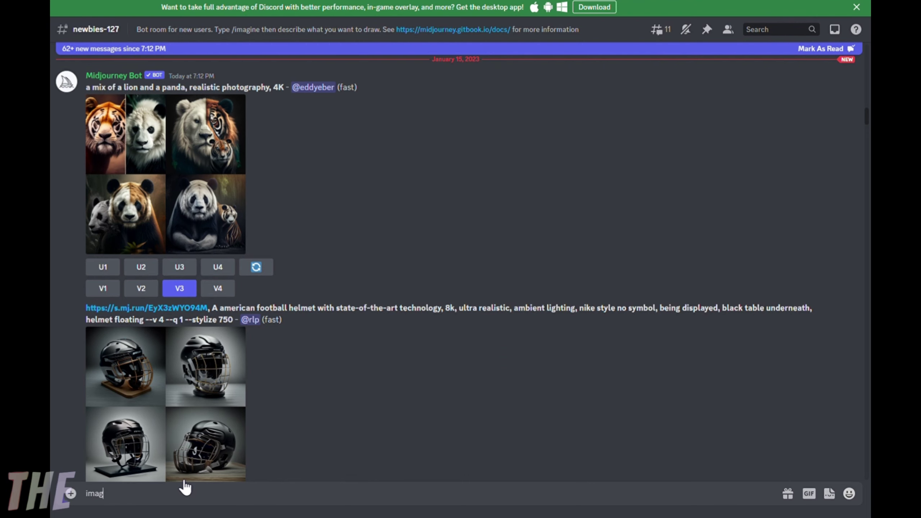
{"action": "type", "text": "ine"}
Run /imagine with the Medical Doctor description and inspect the four-doctor grid enlarged
{"action": "key", "text": "Tab"}
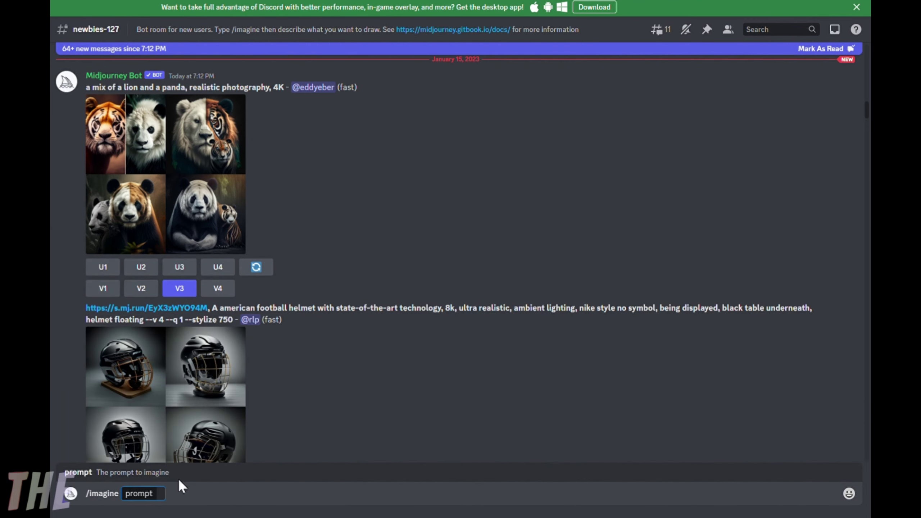
{"action": "key", "text": "ctrl+v"}
{"action": "key", "text": "Return"}
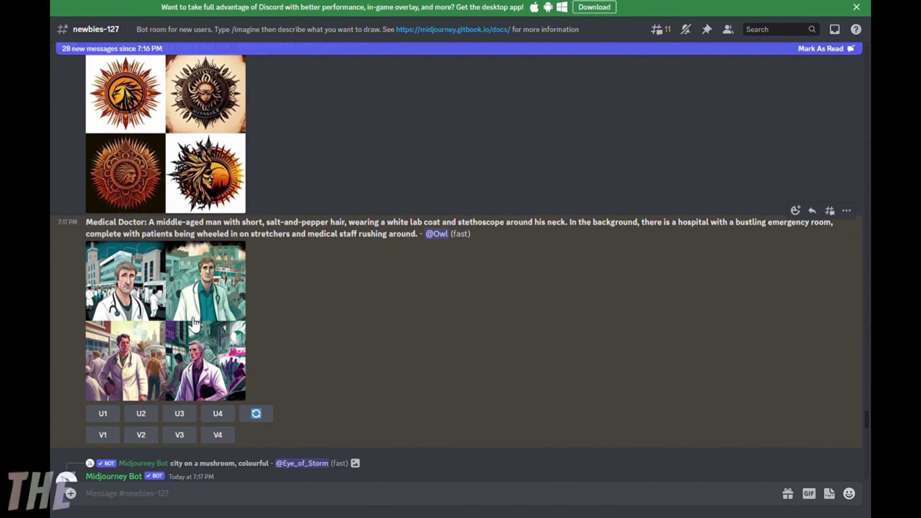
{"action": "left_click", "coordinate": [194, 324]}
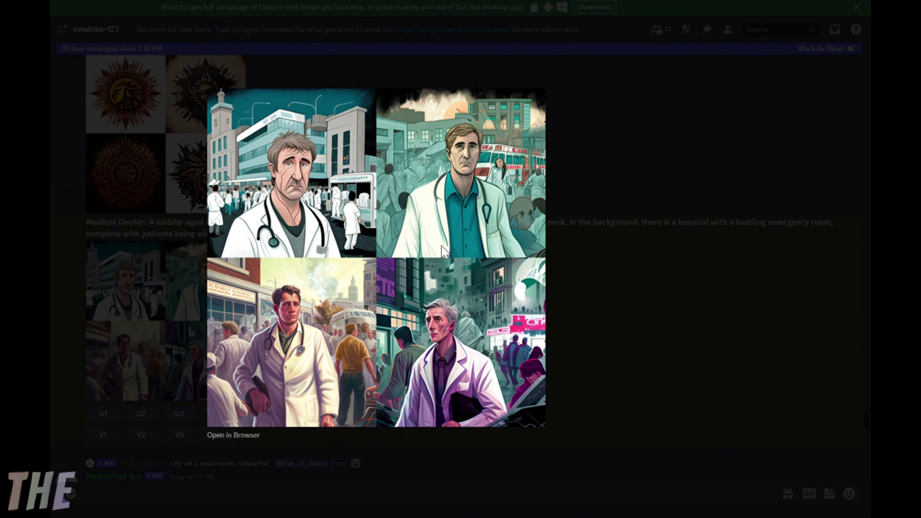
{"action": "left_click", "coordinate": [601, 315]}
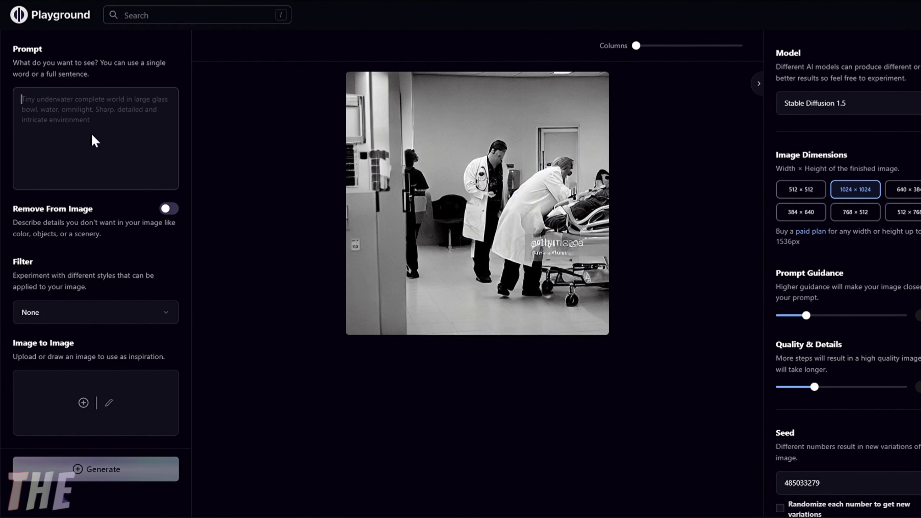
Generate a Playground AI image from the pasted Electrical Engineer description
{"action": "type", "text": "Electrical Engineer: A young man with a neatly trimmed beard, wearing a blue button-up shirt and black slacks. He is holding a circuit board and has a determined look on his face. In the background, there is a high-tech laboratory with various electronic equipment and a large monitor displaying diagrams and data."}
{"action": "left_click", "coordinate": [88, 473]}
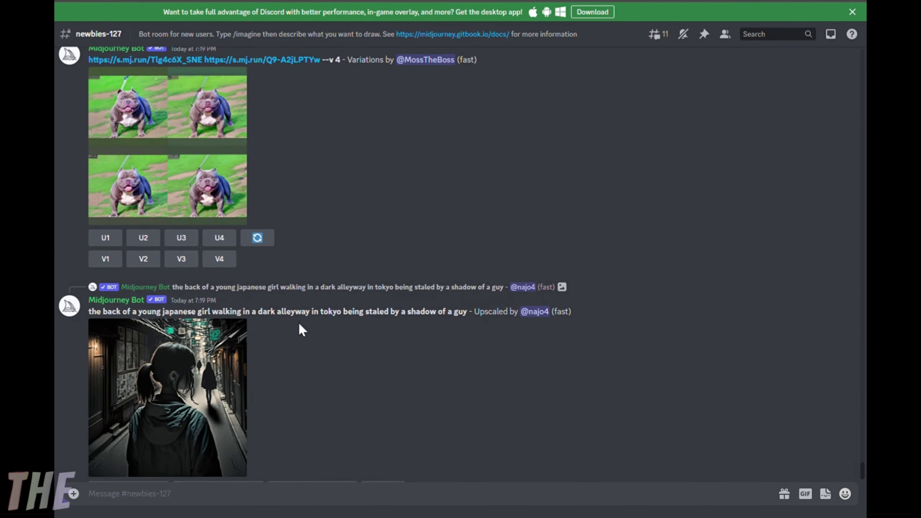
{"action": "scroll", "coordinate": [189, 315], "scroll_direction": "up", "scroll_amount": 5}
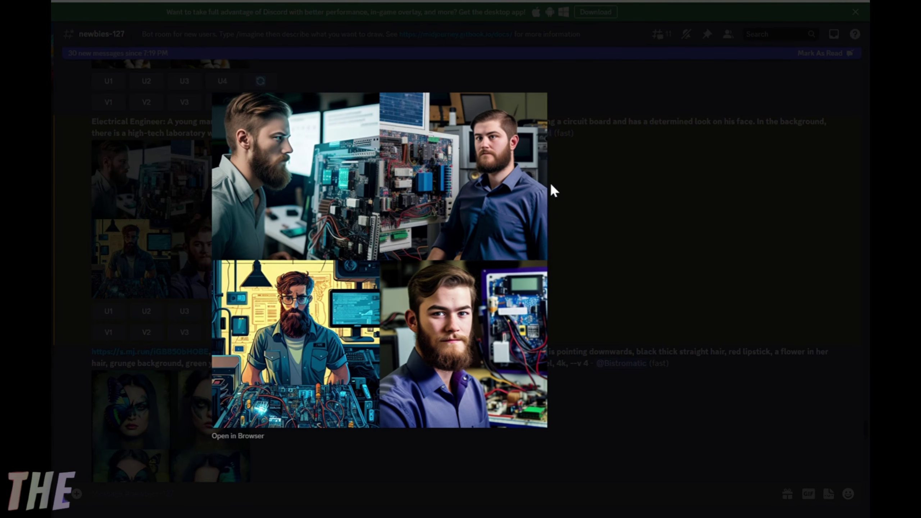
Upscale the bottom-right bearded engineer portrait (U4) in Midjourney and view it enlarged
{"action": "key", "text": "Escape"}
{"action": "left_click", "coordinate": [220, 311]}
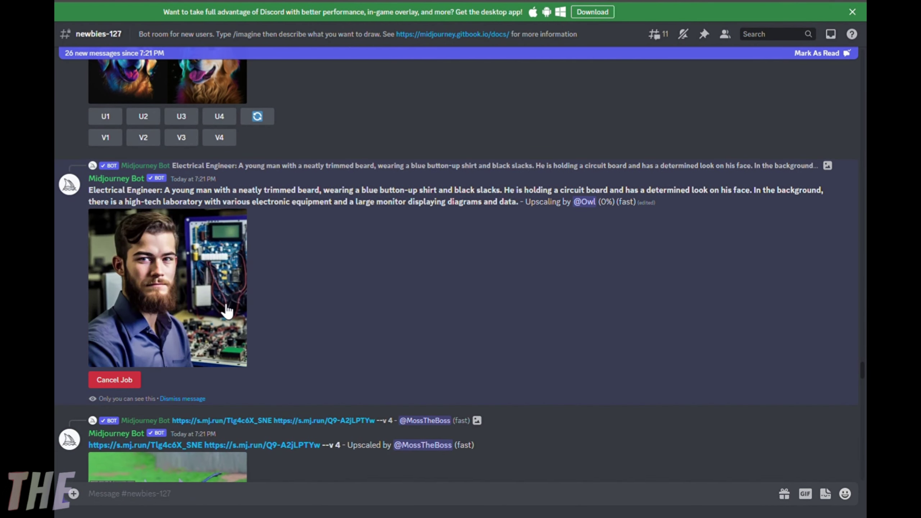
{"action": "left_click", "coordinate": [208, 294]}
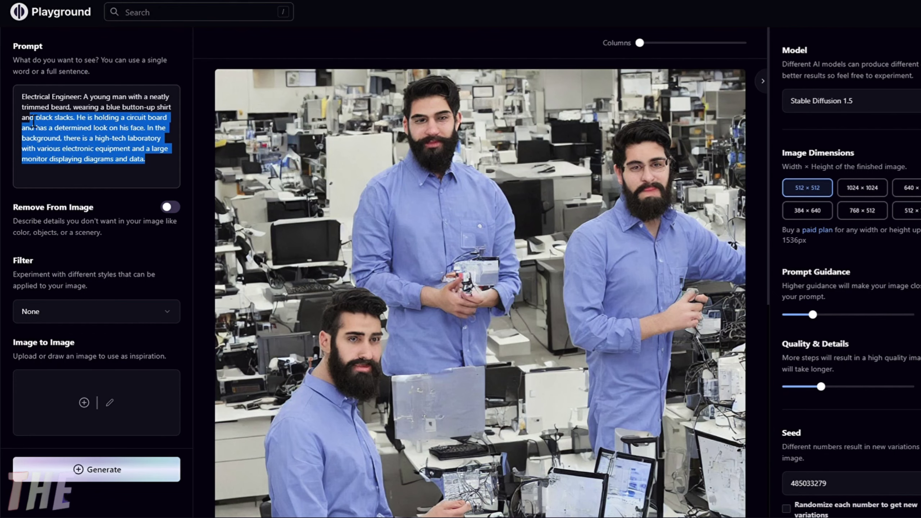
Generate a Playground AI portrait from the University Professor description
{"action": "key", "text": "BackSpace"}
{"action": "type", "text": "University Professor: A distinguished-looking woman with gray hair, wearing a tweed blazer and pearl necklace. She is holding a stack of books and has a thoughtful expression on her face. In the background, there is a grand lecture hall with rows of students taking notes and a chalkboard filled with equations and formulas."}
{"action": "left_click", "coordinate": [137, 475]}
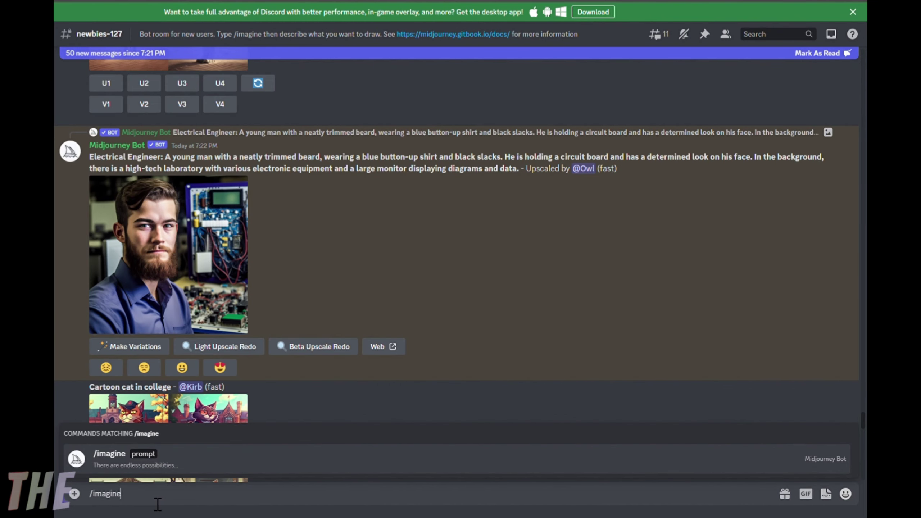
Submit the University Professor prompt to Midjourney and view the four gray-haired portraits enlarged
{"action": "type", "text": "University Professor: A distinguished-looking woman with gray hair, wearing a tweed blazer and pearl necklace. She is holding a stack of books and has a thoughtful expression on her face. In the background, there is a grand lecture hall with rows of students taking notes and a chalkboard filled with equations and formulas."}
{"action": "key", "text": "Return"}
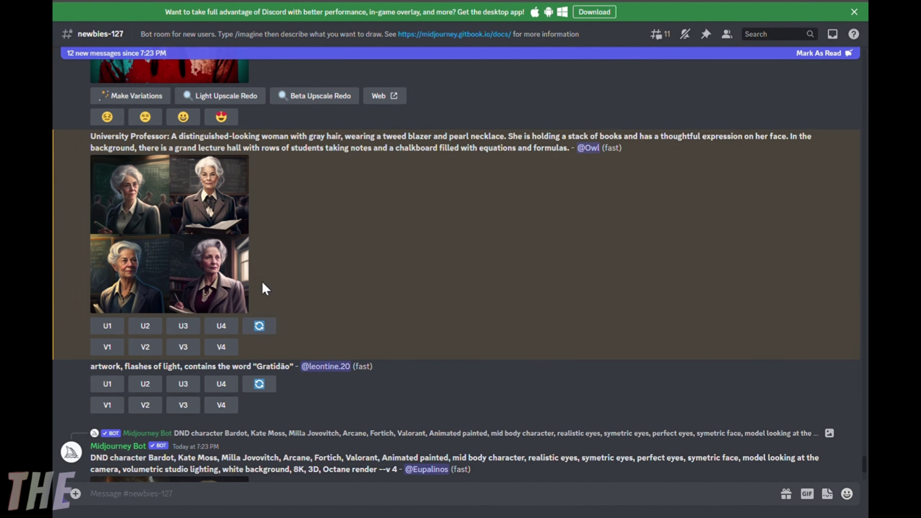
{"action": "left_click", "coordinate": [216, 244]}
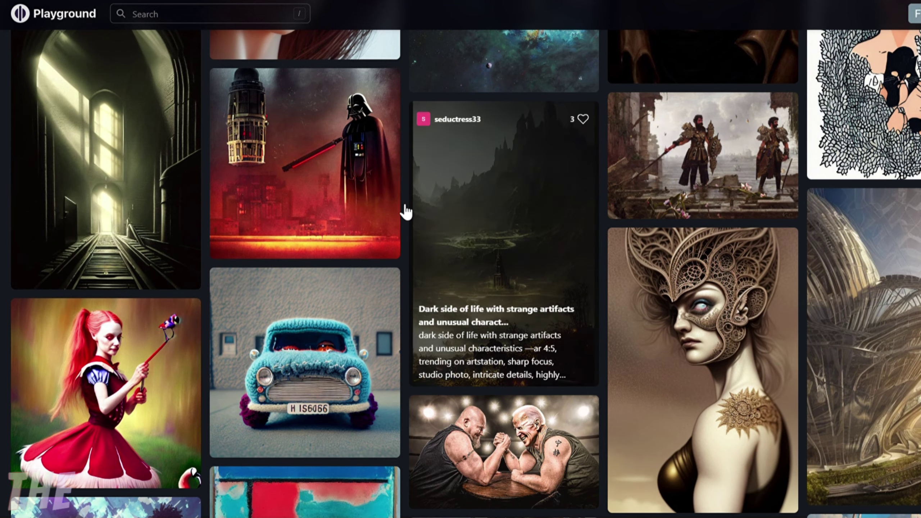
Copy the Male fantasy character creation prompt and generate a long-haired armoured warrior from it
{"action": "mouse_move", "coordinate": [305, 164]}
{"action": "left_click", "coordinate": [351, 198]}
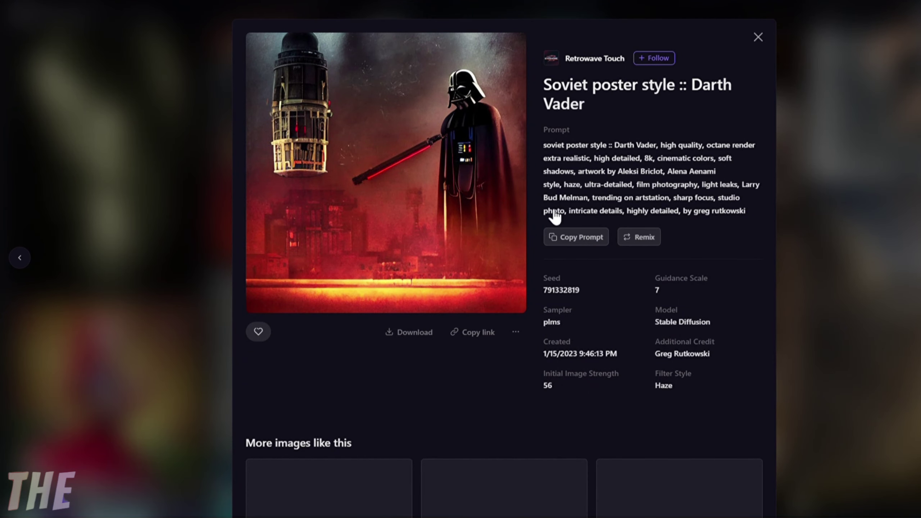
{"action": "left_click_drag", "start_coordinate": [587, 160], "coordinate": [741, 227]}
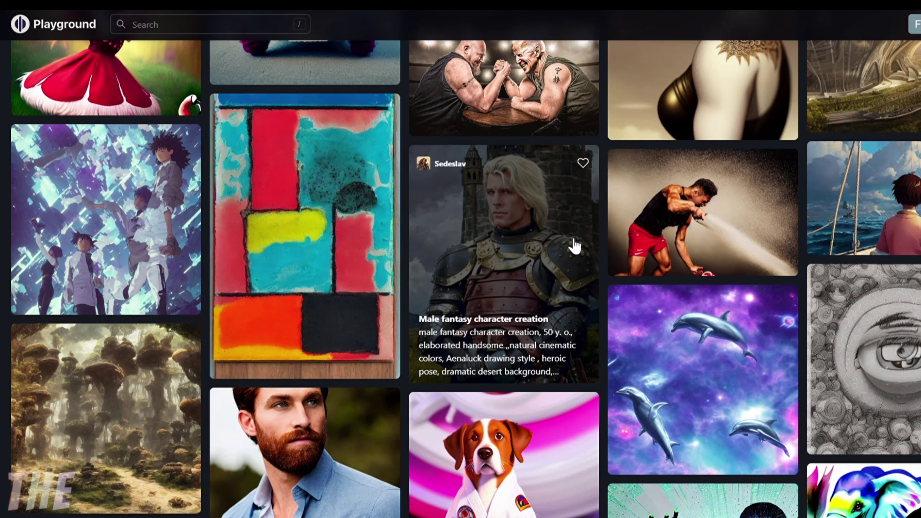
{"action": "left_click", "coordinate": [576, 247]}
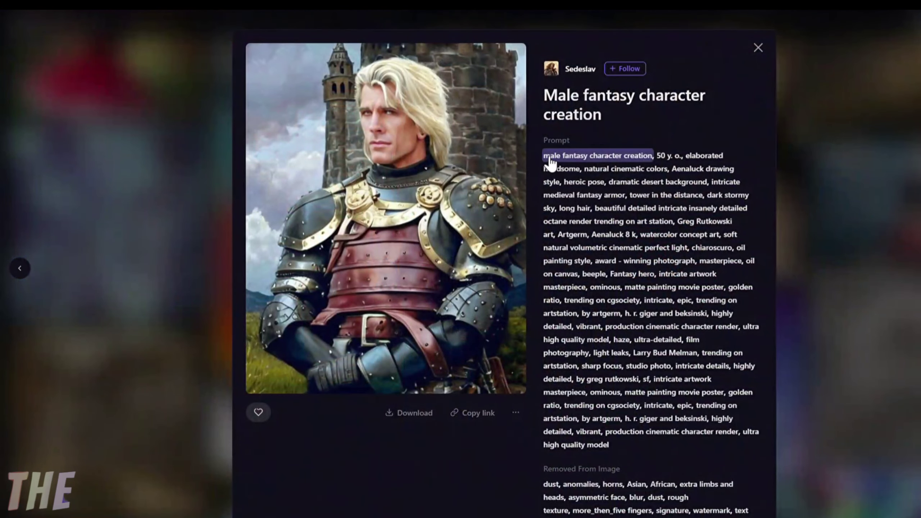
{"action": "left_click_drag", "start_coordinate": [541, 158], "coordinate": [642, 450]}
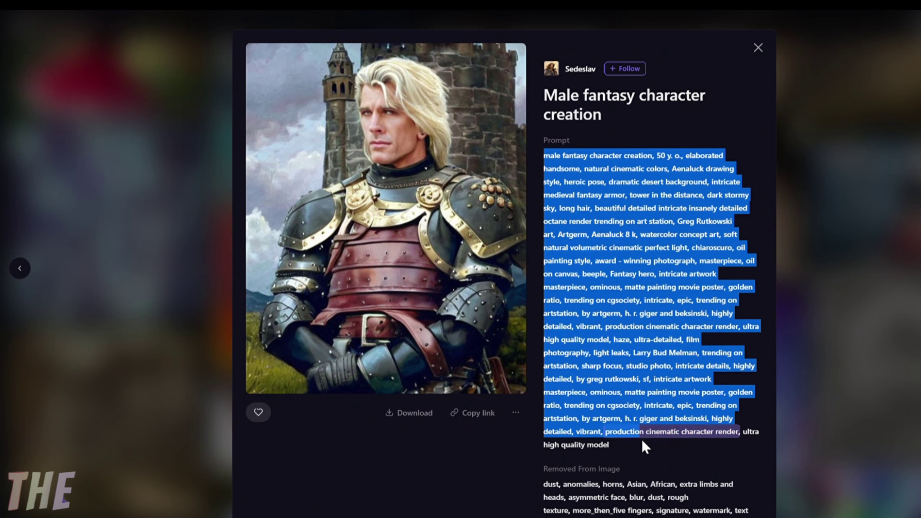
{"action": "left_click", "coordinate": [646, 119]}
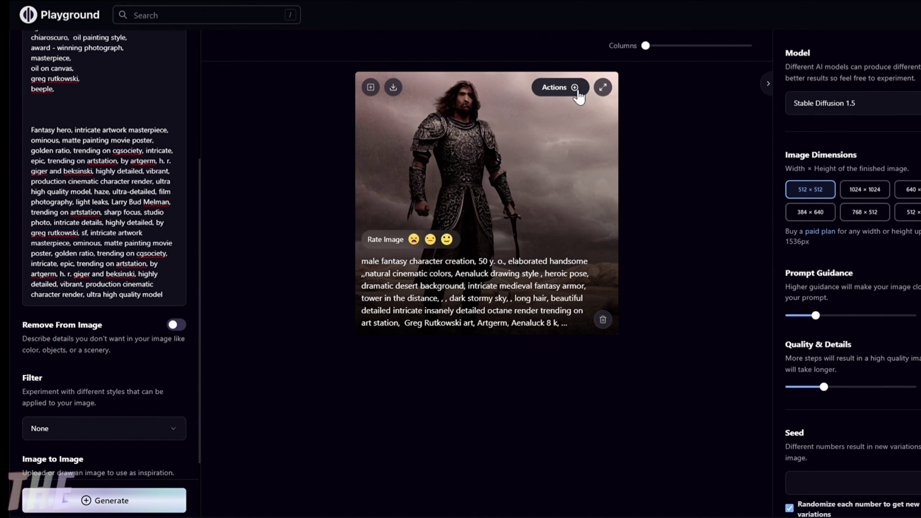
{"action": "left_click", "coordinate": [585, 187]}
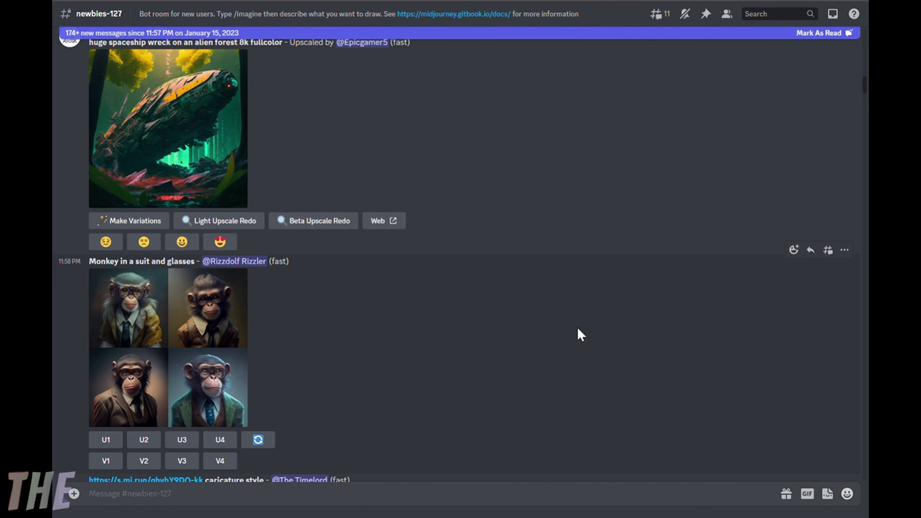
{"action": "type", "text": "/imag"}
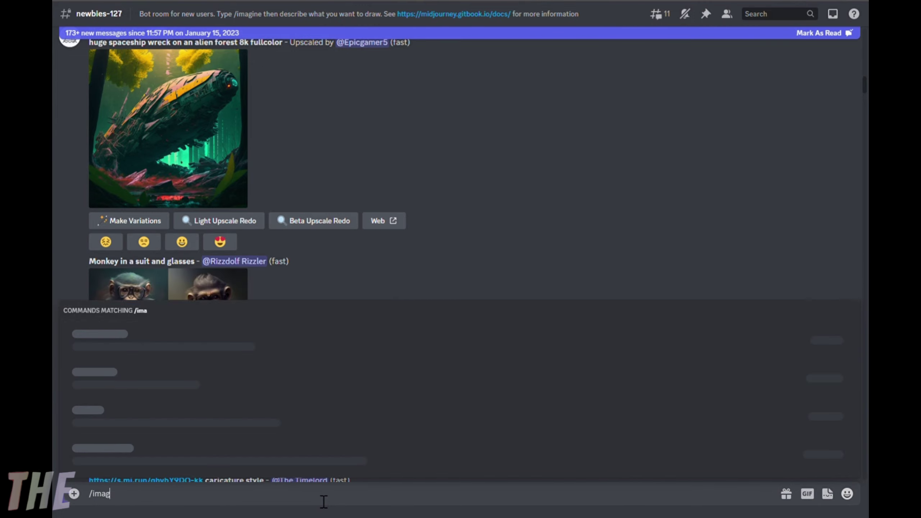
{"action": "type", "text": "ine"}
Run the male fantasy prompt in Midjourney, view the warrior grid, then start Playground's dark-god generation
{"action": "key", "text": "Tab"}
{"action": "type", "text": "male fantasy character creation, 50 y. o., elaborated handsome ,,natural cinematic colors, Aenaluck drawing style , heroic pose, dramatic desert background, intricate medieval fantasy armor, tower in the distance, , , dark stormy sky, , long hair, beautiful detailed intricate insanely detailed octane render trending on art station, Greg Rutkowski art, Artgerm, Aenaluck 8 k, watercolor concept art, soft natural volumetric cinematic perfect light, chiaroscuro, oil painting style, award - winning photograph, masterpiece, oil on canvas, greg rutkowski, beeple, Fantasy hero, intricate artwork masterpiece, ominous, matte painting movie poster, golden ratio, trending on cgsociety, intricate, epic, trending on artstation, by artgerm, h. r. giger and beksinski, highly detailed, vibrant, production cinematic character render, ultra high quality model, haze, ultra-detailed, film photography, light leaks, Larry Bud Melman, trending on artstation, sharp focus, studio photo, intricate details, highly detailed, by greg rutkowski, sf, intricate artwork masterpiece, ominous, matte painting movie poster, golden ratio, trending on cgsociety, intricate, epic, trending on artstation, by artgerm, h. r. giger and beksinski, highly detailed, vibrant, production cinematic character render, ultra high quality model"}
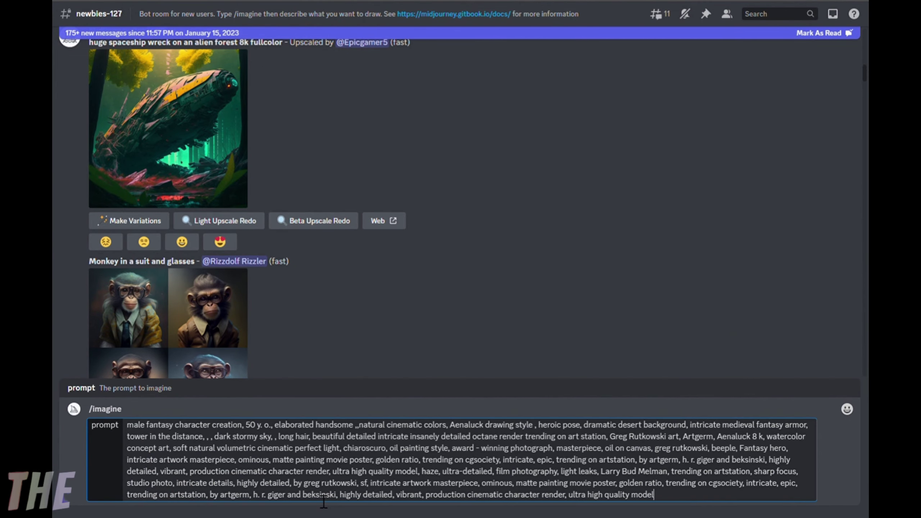
{"action": "key", "text": "Return"}
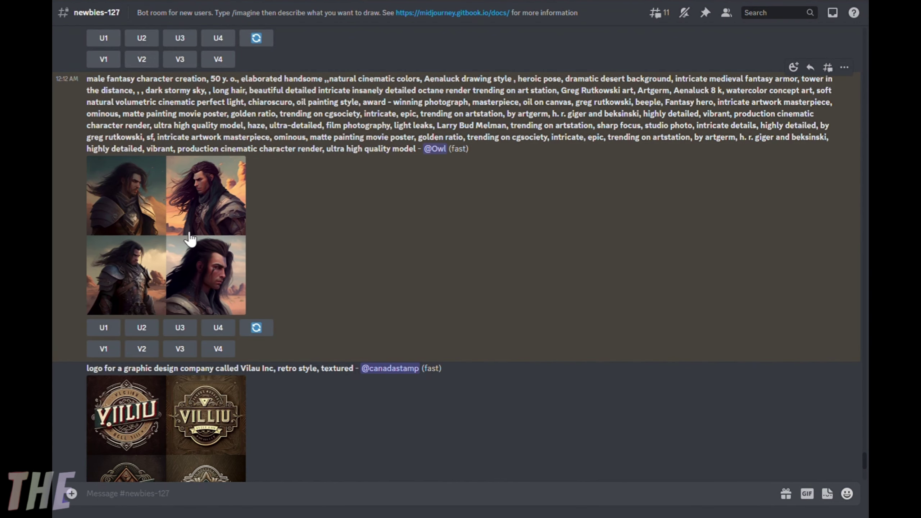
{"action": "left_click", "coordinate": [191, 240]}
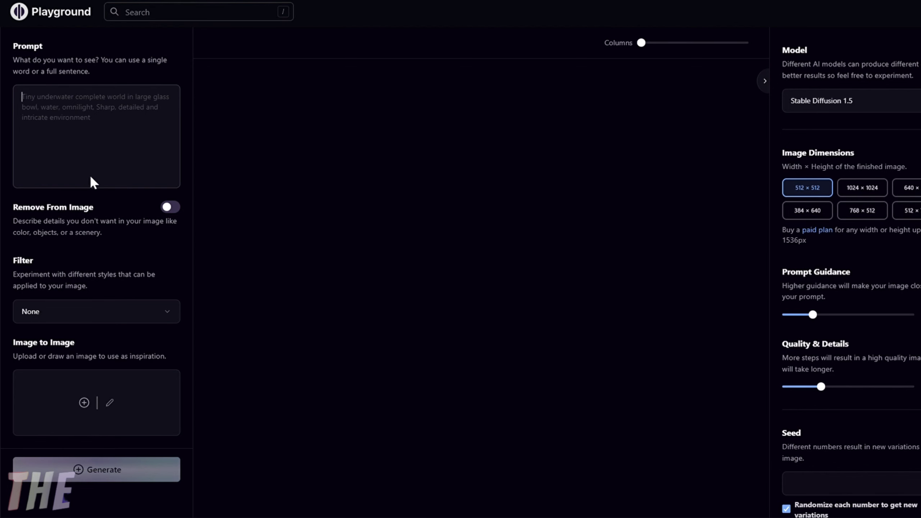
{"action": "type", "text": "portrait of a dark god, copper wires, visible scars and nerves, intricate, headshot, highly detailed, digital painting, artstation, concept art, sharp focus, cinematic lighting, illustration, art by artgerm and greg rutkowski, alphonse mocha, cgsociety, Olivia"}
{"action": "left_click", "coordinate": [90, 470]}
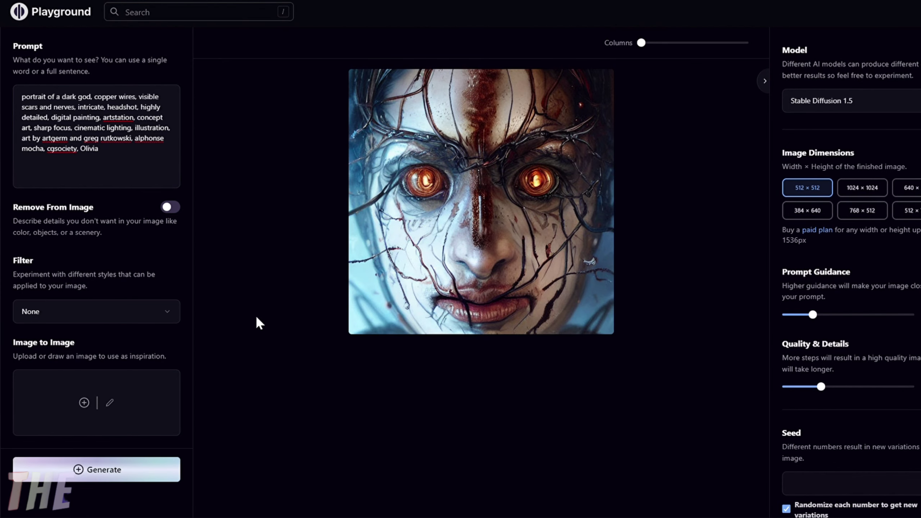
Apply Face restoration to the copper-wired dark-god portraits through Actions
{"action": "left_click", "coordinate": [569, 85]}
{"action": "left_click", "coordinate": [568, 195]}
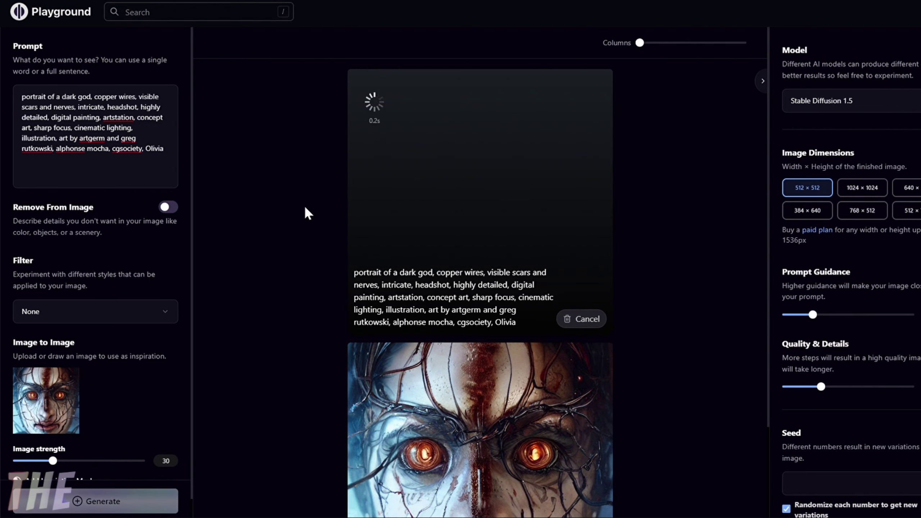
{"action": "left_click", "coordinate": [562, 93]}
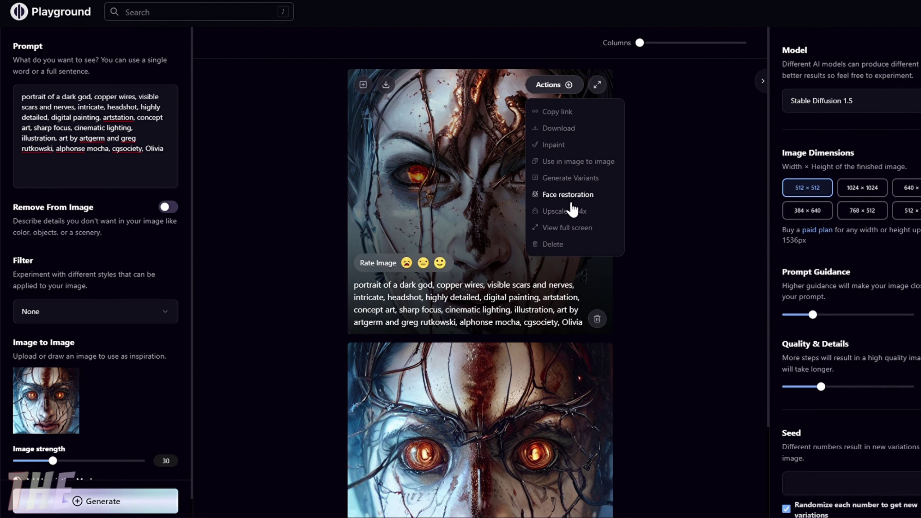
{"action": "left_click", "coordinate": [569, 206]}
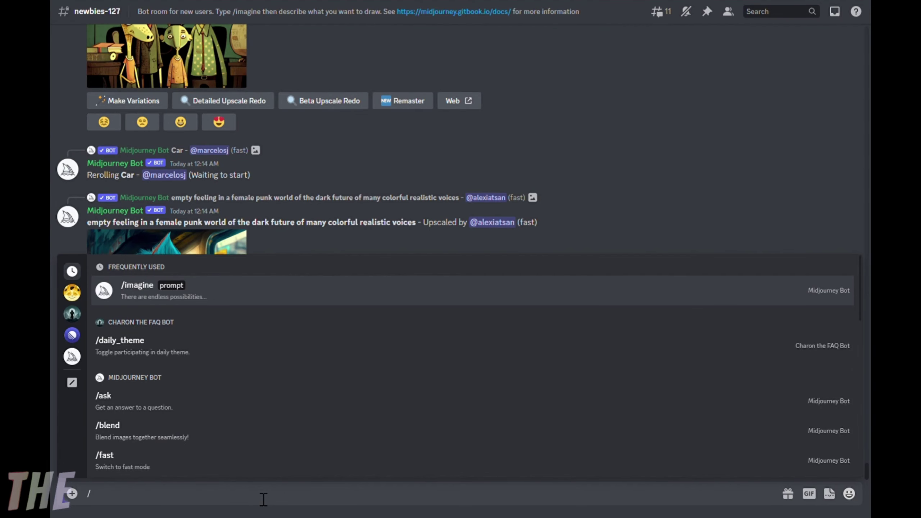
{"action": "type", "text": "imag"}
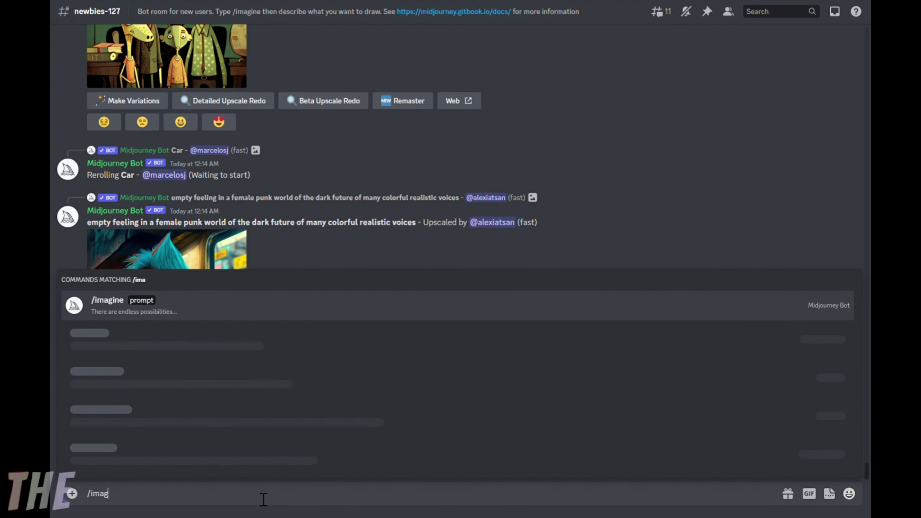
{"action": "type", "text": "ine"}
Run the dark god prompt with /imagine and view the four copper-wired portraits enlarged
{"action": "key", "text": "Tab"}
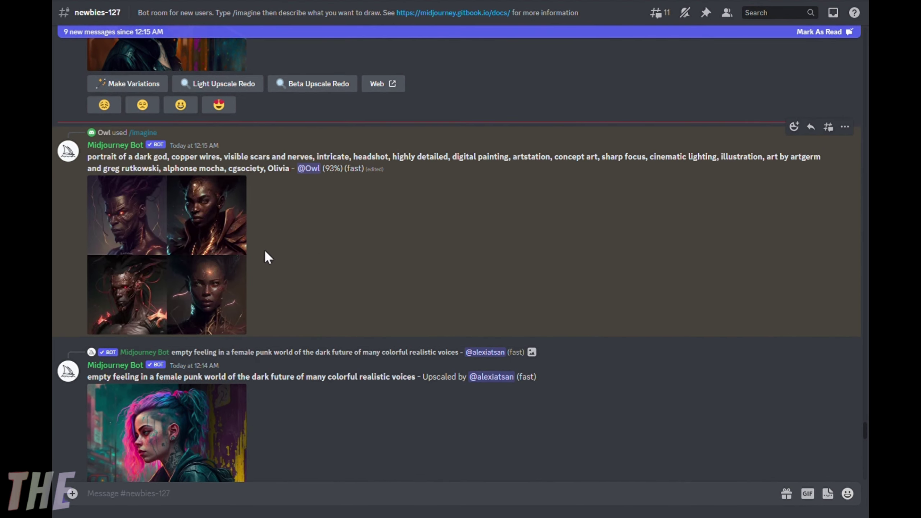
{"action": "left_click", "coordinate": [221, 256]}
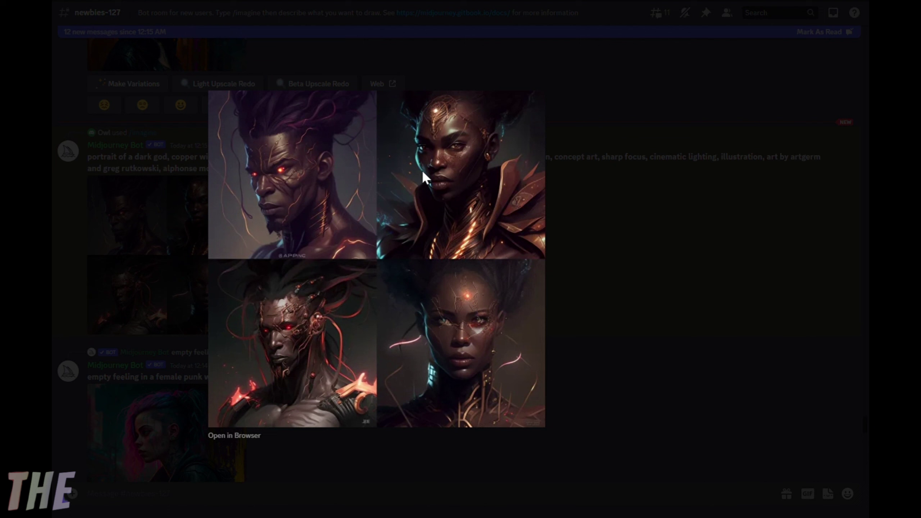